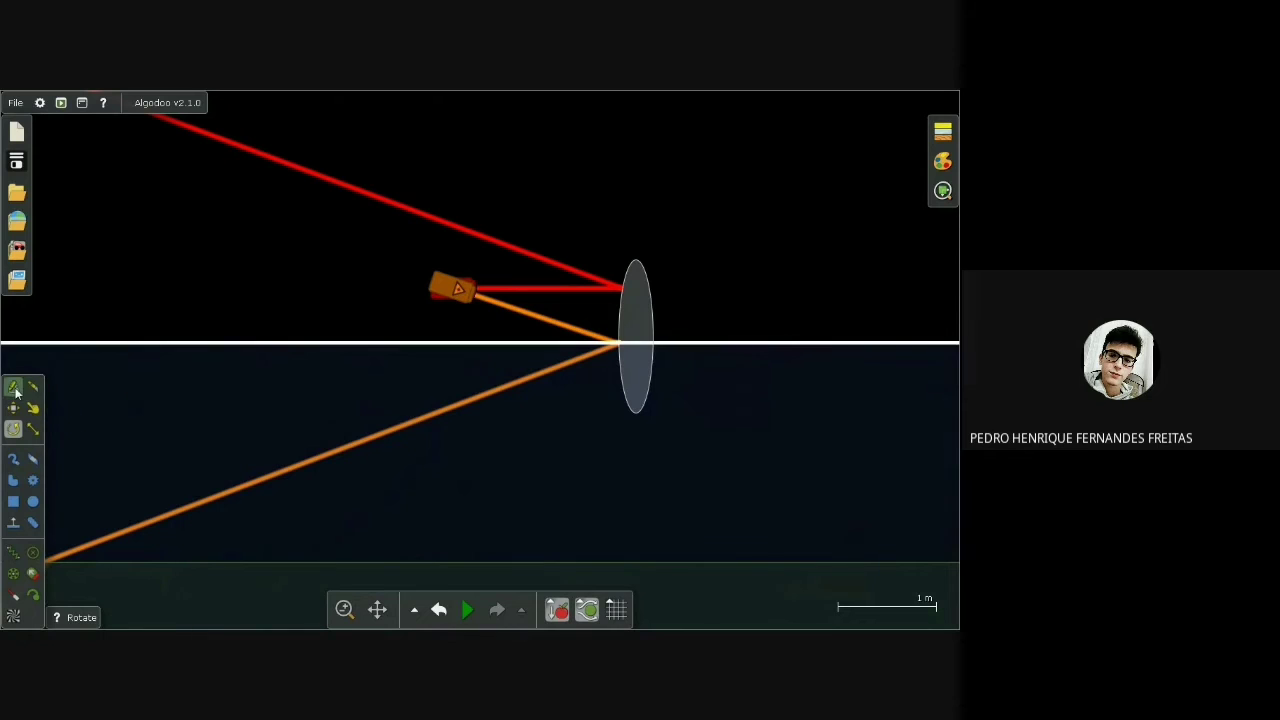
# Brush a ray diagram on the elliptical mirror, with an object arrow below the lasers, focus and centre marks, and rays crossing behind the mirror
pyautogui.click(13, 458)
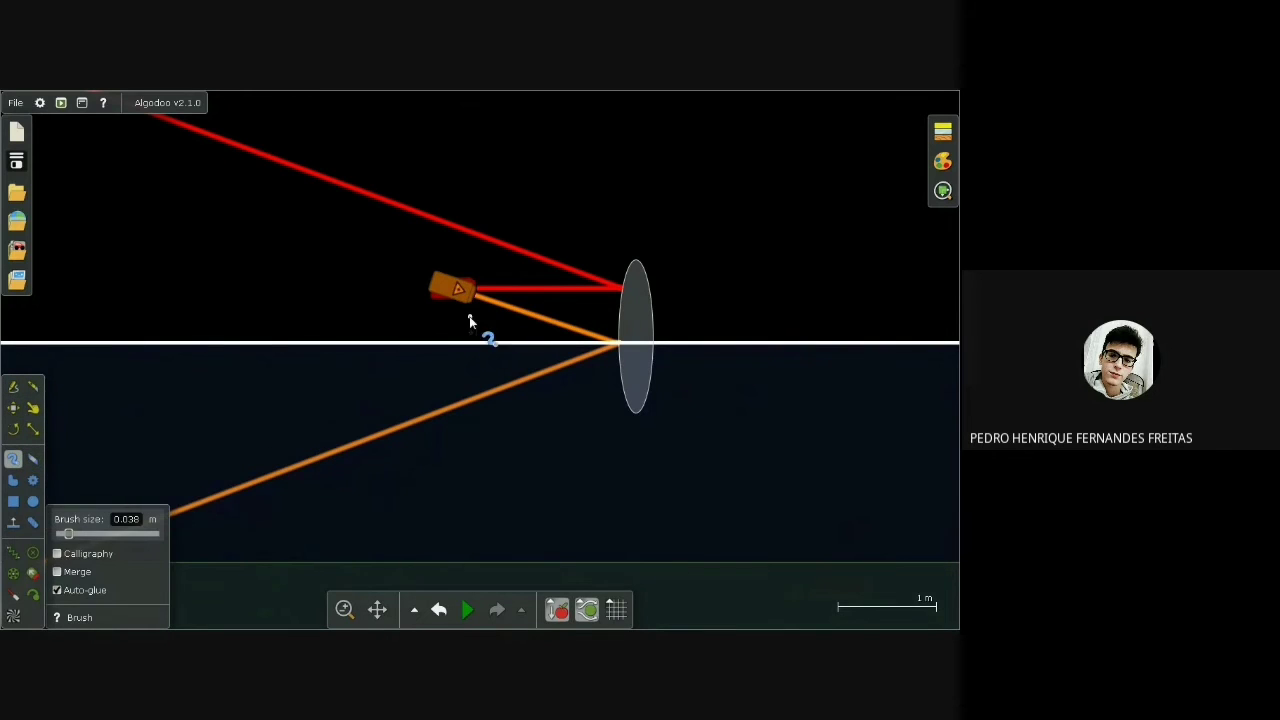
pyautogui.moveTo(470, 376); pyautogui.dragTo(470, 314)
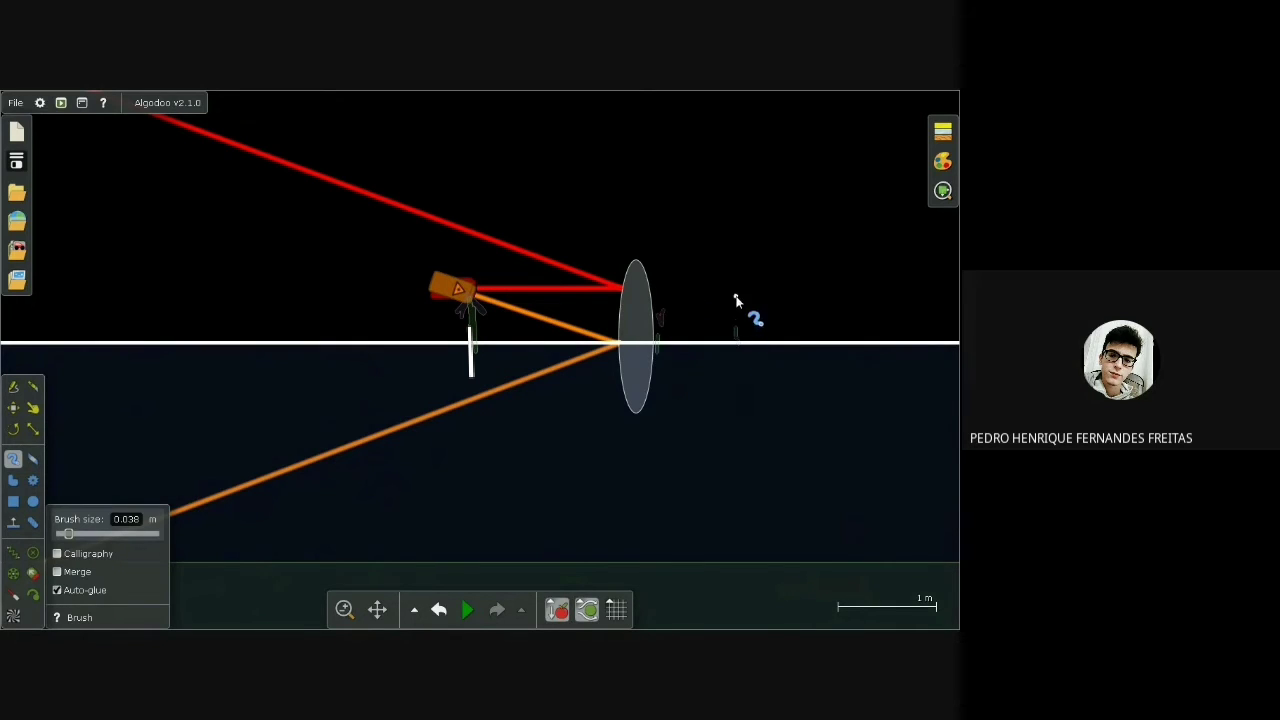
pyautogui.moveTo(735, 303); pyautogui.dragTo(736, 306)
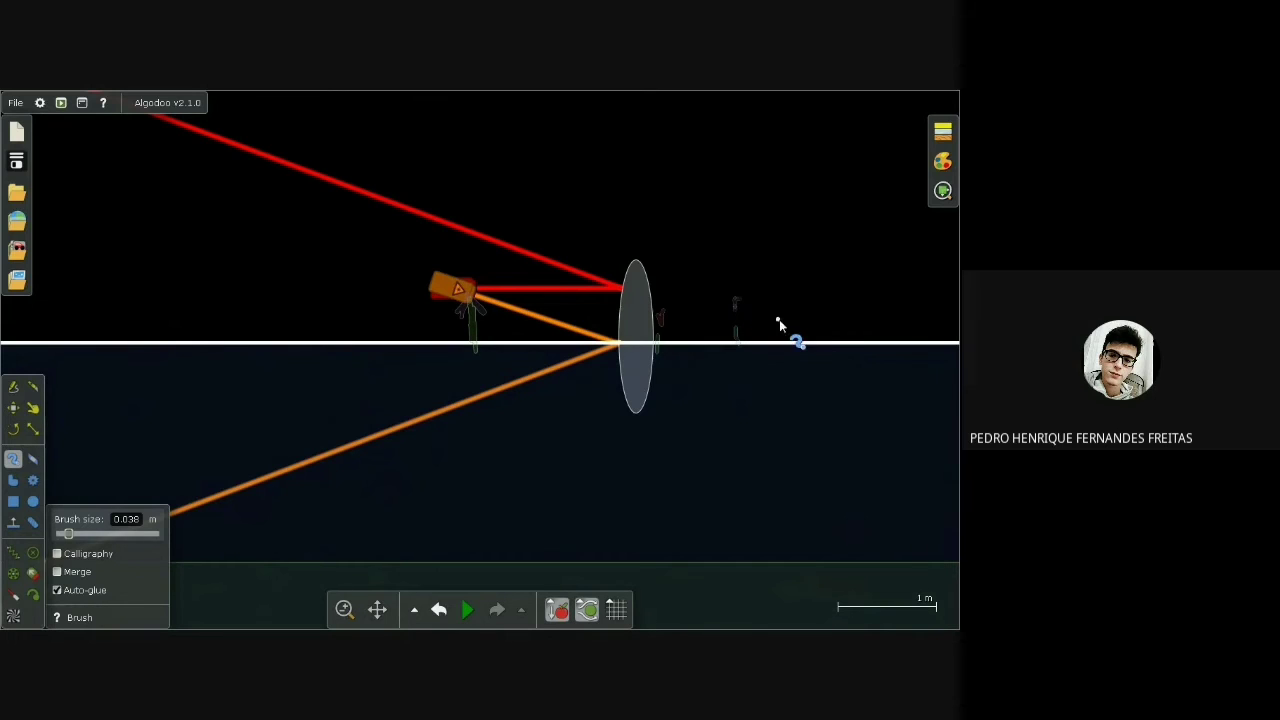
pyautogui.moveTo(822, 302); pyautogui.dragTo(814, 318)
pyautogui.moveTo(651, 287)
pyautogui.mouseDown()
pyautogui.moveTo(722, 332)
pyautogui.moveTo(684, 327)
pyautogui.moveTo(716, 298)
pyautogui.mouseUp()
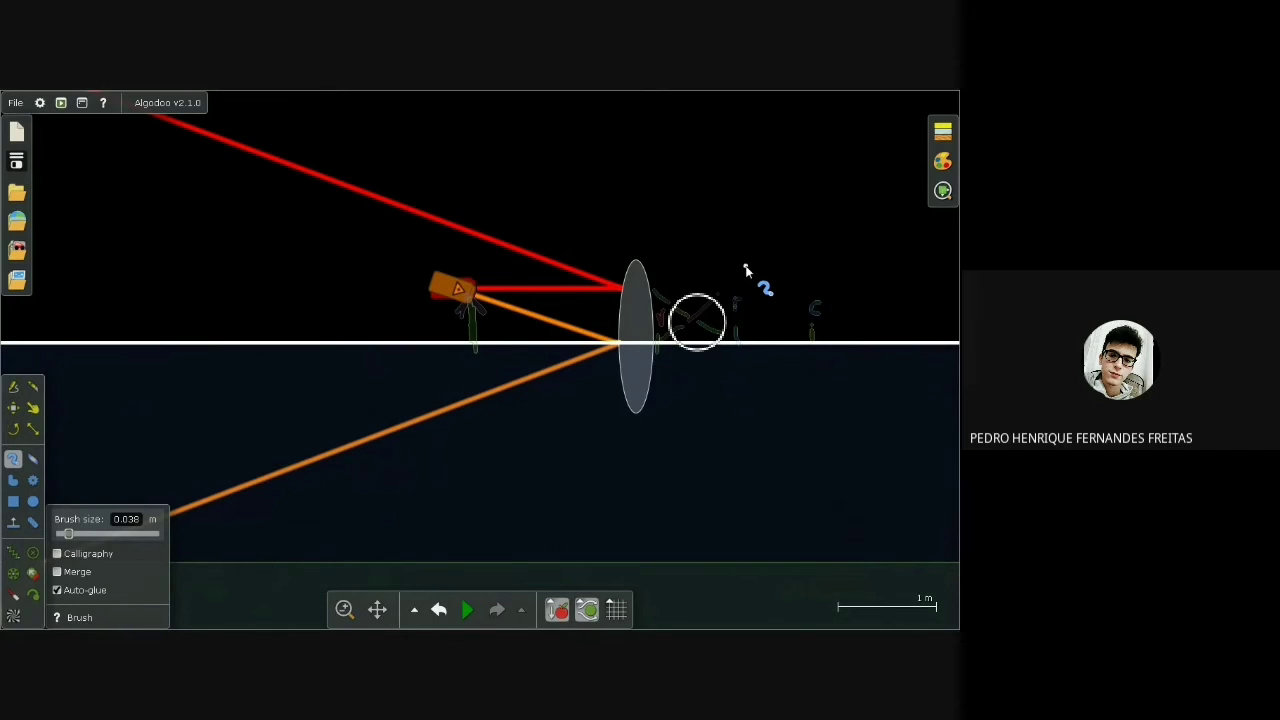
pyautogui.moveTo(691, 312); pyautogui.dragTo(692, 340)
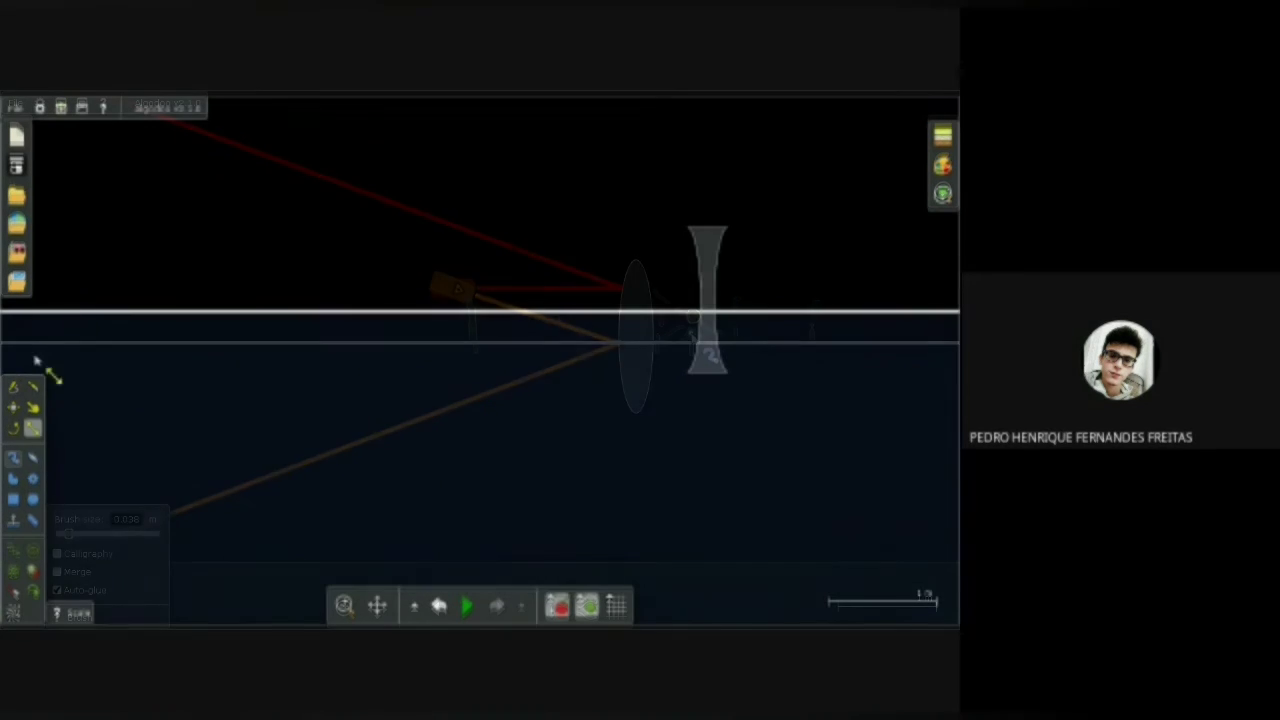
# Place two horizontal lasers, one just above the other, aimed at the upper end of the biconcave shape
pyautogui.click(14, 590)
pyautogui.click(505, 239)
pyautogui.click(503, 218)
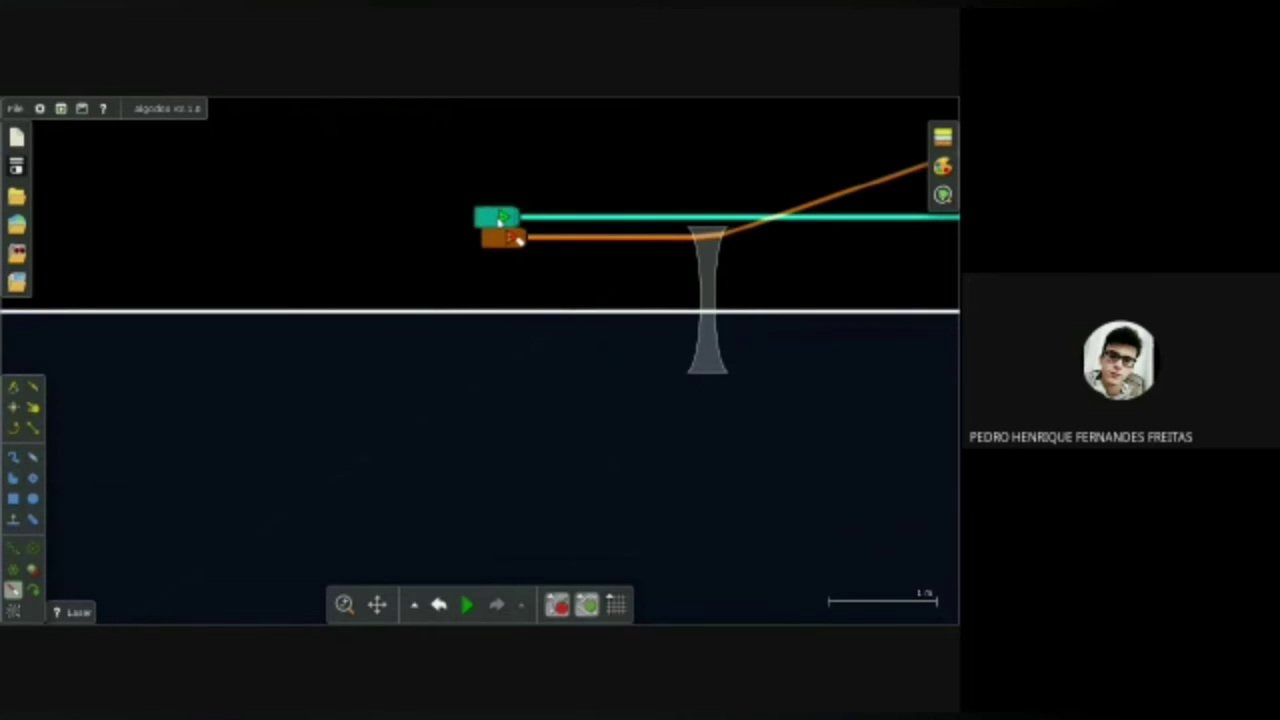
pyautogui.click(503, 218)
# Colour the upper laser red and the lower laser blue
pyautogui.rightClick(516, 218)
pyautogui.moveTo(566, 326)
pyautogui.click(659, 353)
pyautogui.rightClick(508, 241)
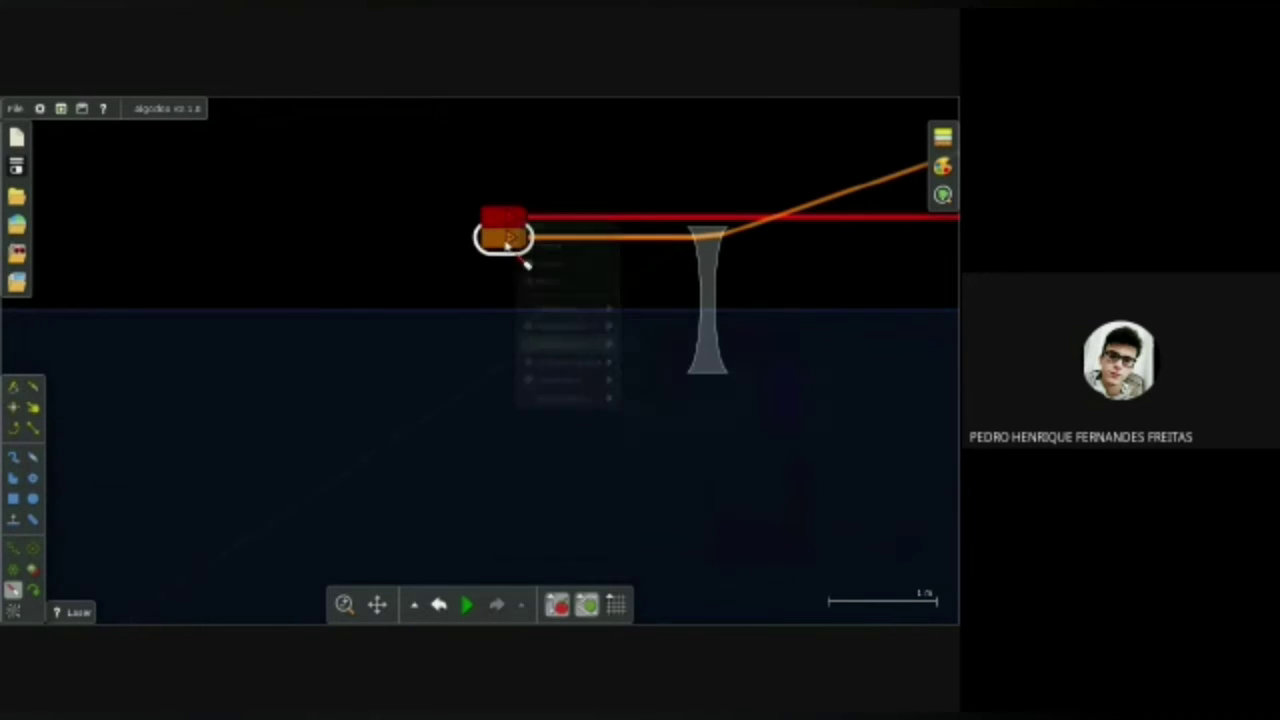
pyautogui.moveTo(572, 350)
pyautogui.click(645, 434)
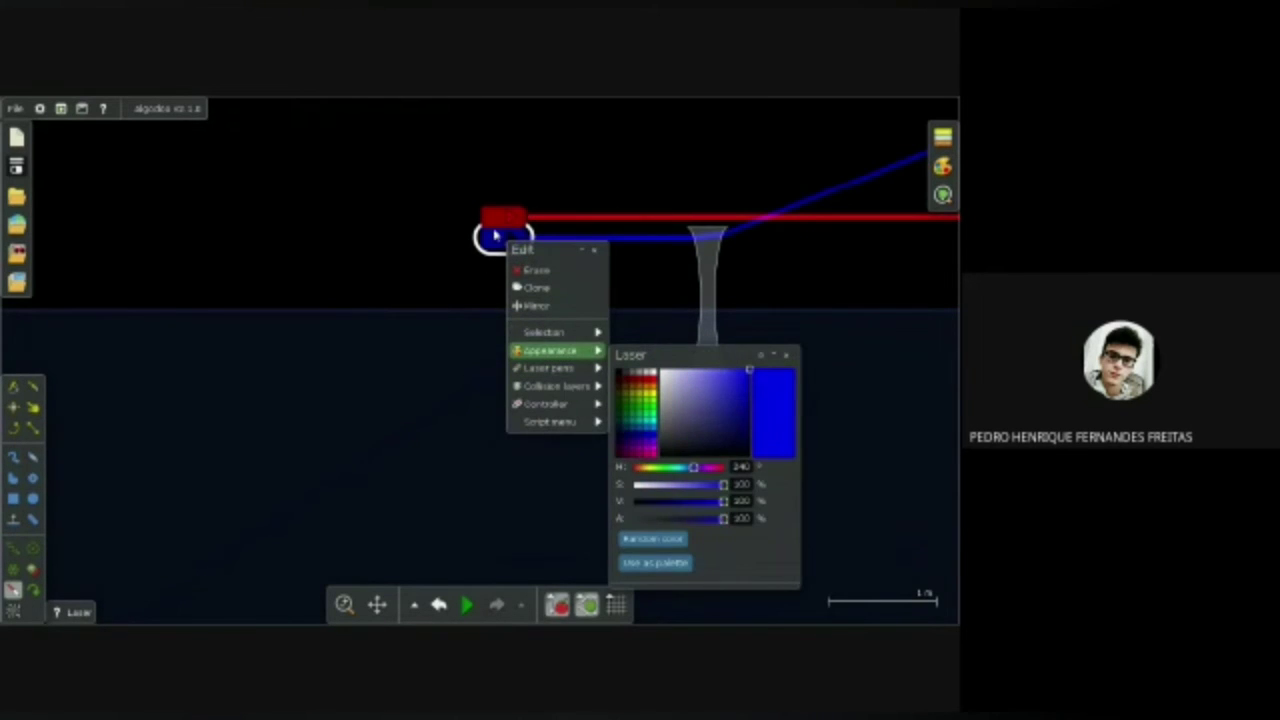
# Move the red laser onto the blue one and set the biconcave shape's refractive index to infinity
pyautogui.moveTo(501, 215); pyautogui.dragTo(502, 235)
pyautogui.rightClick(709, 241)
pyautogui.moveTo(745, 420)
pyautogui.moveTo(531, 556); pyautogui.dragTo(694, 556)
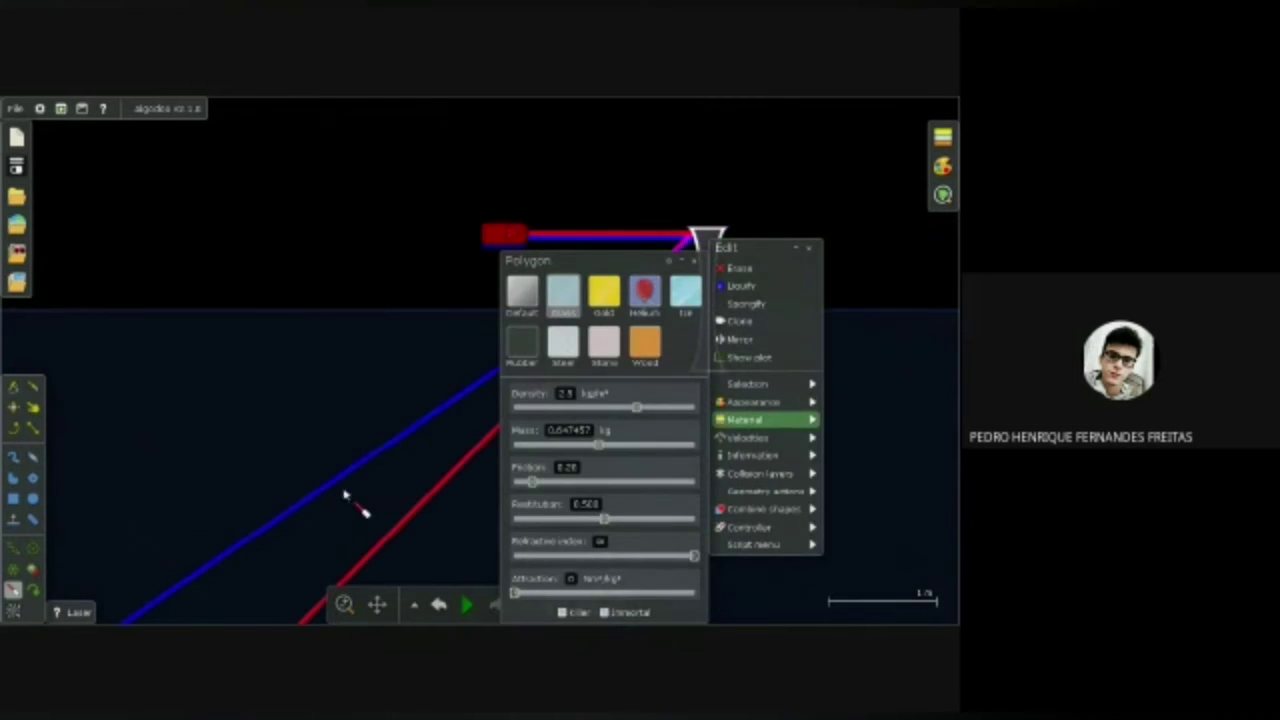
pyautogui.click(338, 497)
pyautogui.hotkey('ctrl', 'z')
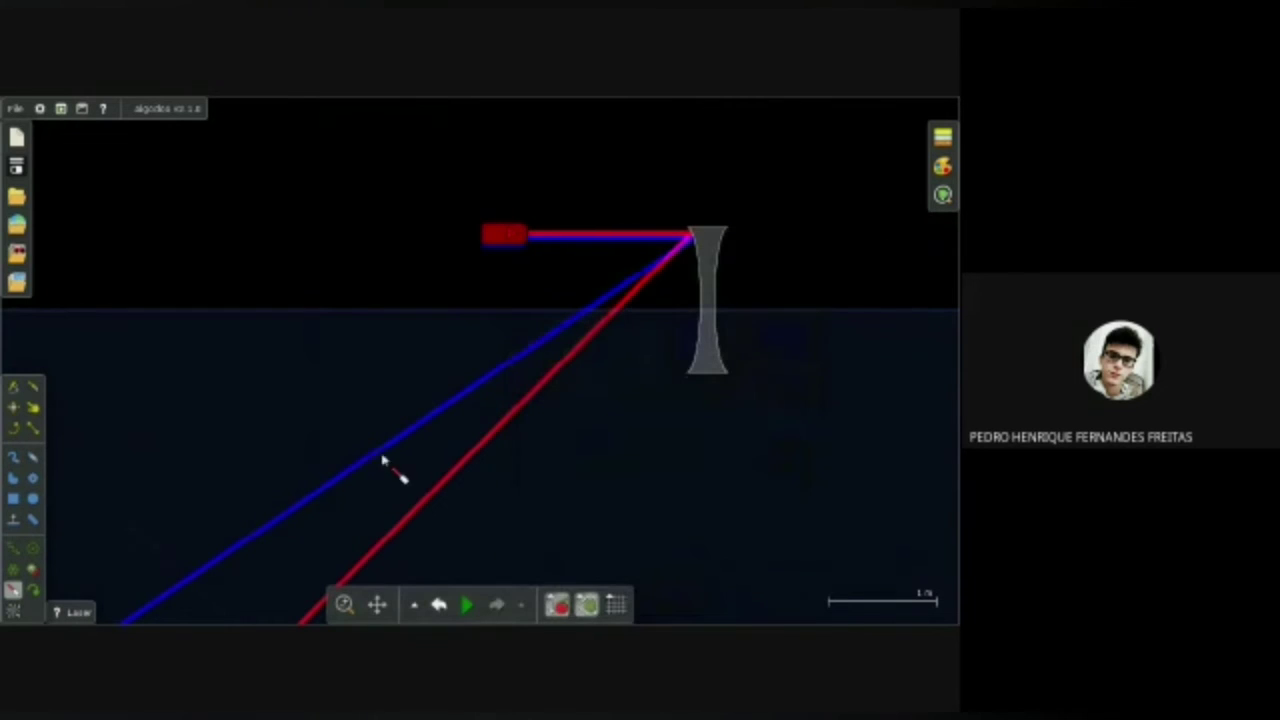
# Rotate the blue laser so its beam slants down to the lower end of the biconcave mirror
pyautogui.click(12, 428)
pyautogui.moveTo(522, 250); pyautogui.dragTo(540, 249)
pyautogui.moveTo(480, 360); pyautogui.dragTo(693, 376)
pyautogui.click(441, 606)
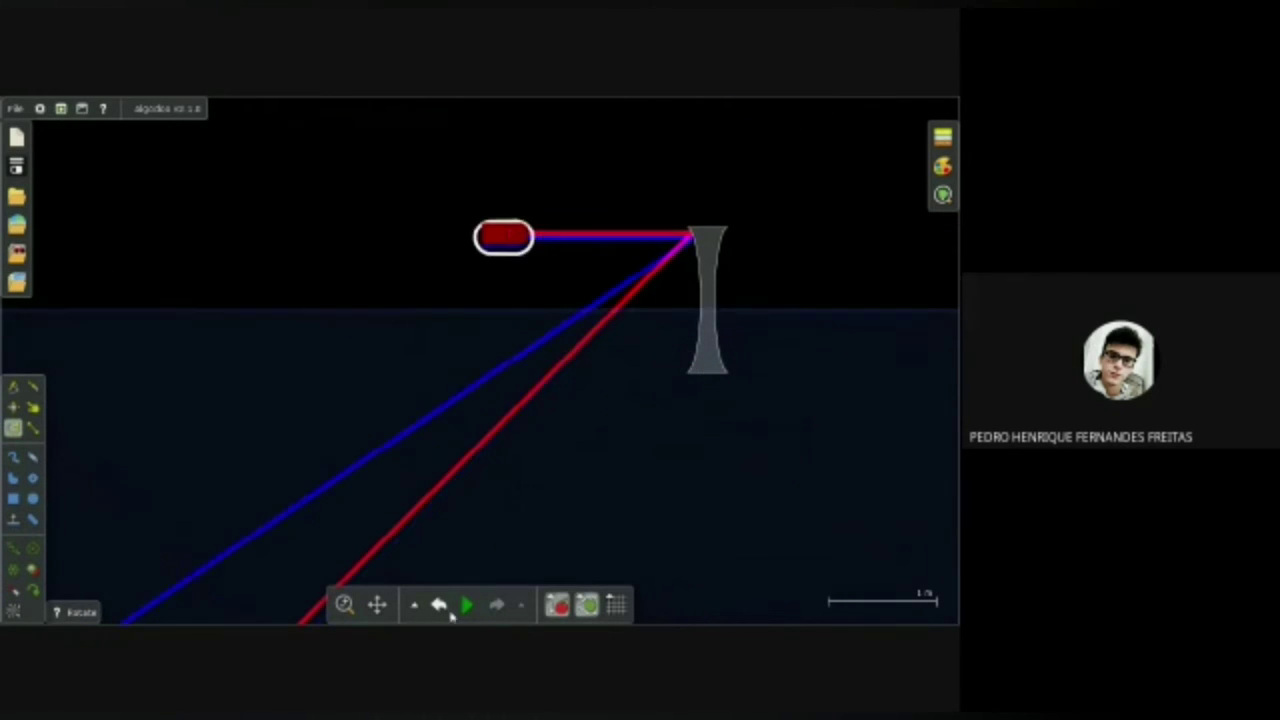
pyautogui.moveTo(522, 250); pyautogui.dragTo(662, 486)
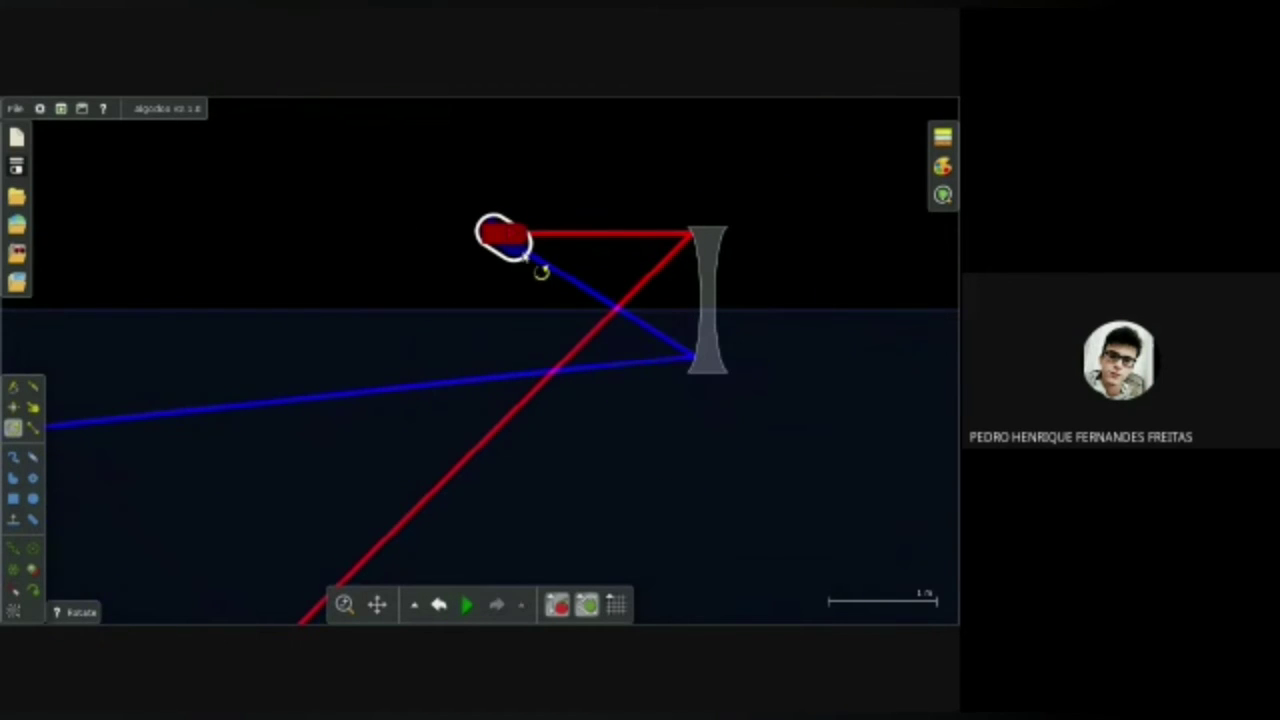
# Move the lasers so the blue one sits above the red one, and shorten the biconcave mirror from its lower end
pyautogui.click(13, 407)
pyautogui.moveTo(501, 244); pyautogui.dragTo(505, 231)
pyautogui.click(33, 428)
pyautogui.moveTo(712, 374); pyautogui.dragTo(717, 356)
pyautogui.click(13, 386)
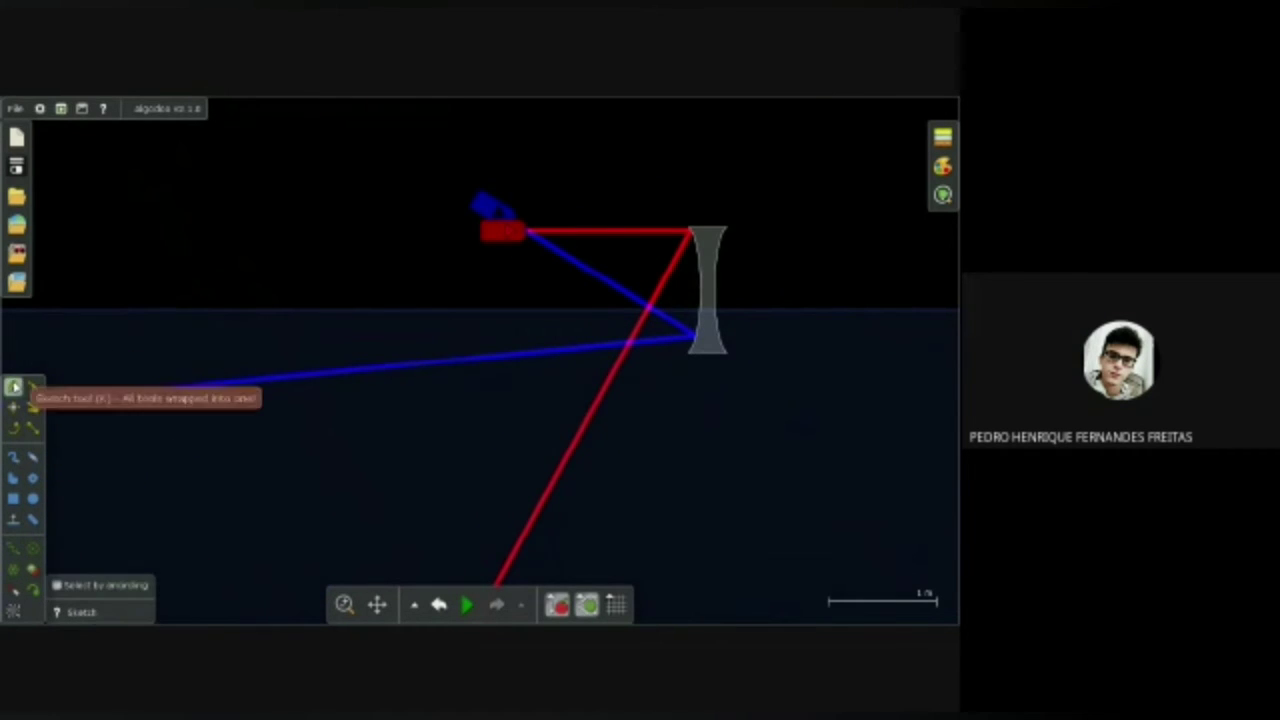
pyautogui.click(13, 457)
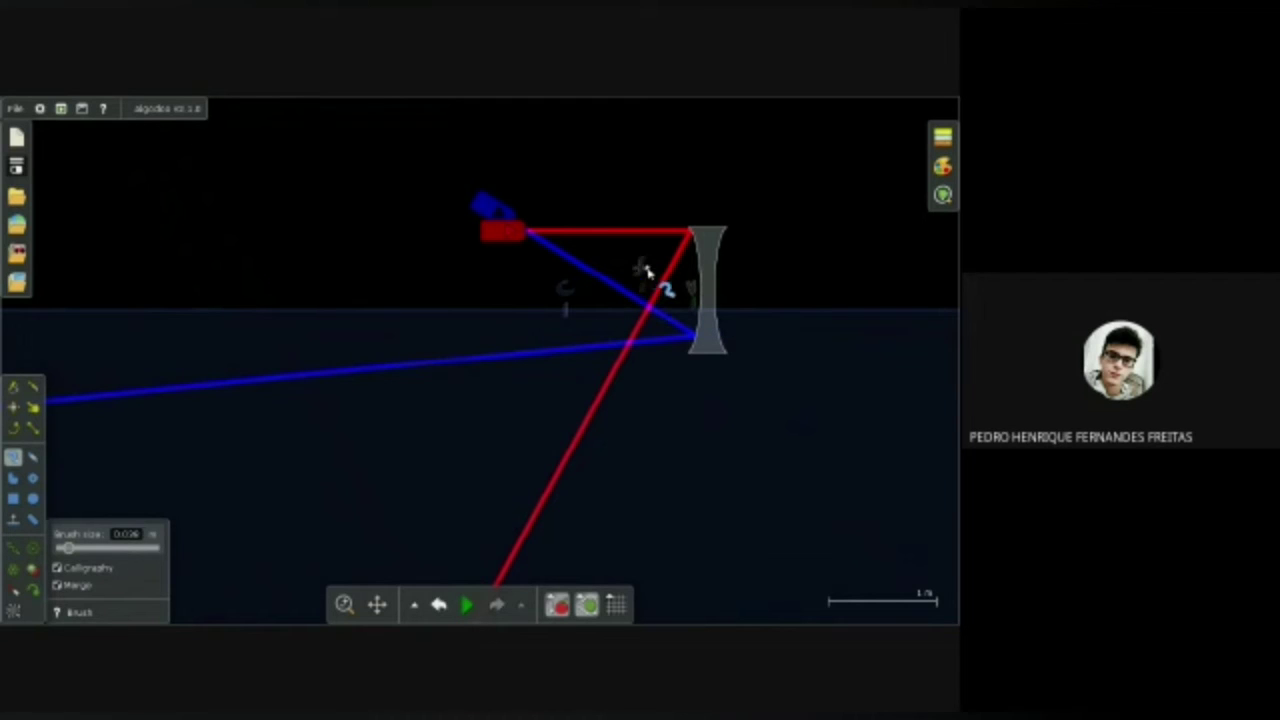
pyautogui.click(438, 604)
pyautogui.click(443, 608)
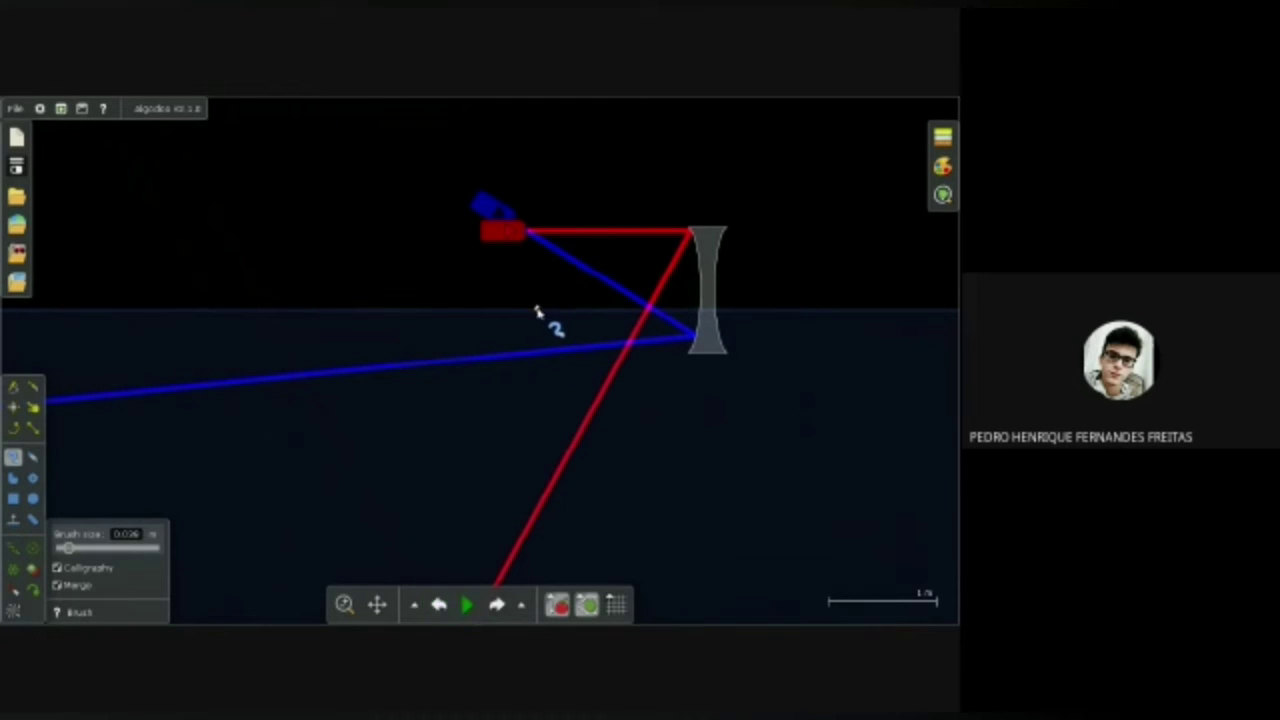
# Brush an upright object arrow above the axis and a small inverted image arrow below it, and erase both arrows
pyautogui.moveTo(536, 309); pyautogui.dragTo(536, 249)
pyautogui.moveTo(536, 249)
pyautogui.mouseDown()
pyautogui.moveTo(526, 266)
pyautogui.moveTo(547, 263)
pyautogui.mouseUp()
pyautogui.moveTo(623, 332); pyautogui.dragTo(623, 336)
pyautogui.moveTo(612, 323)
pyautogui.mouseDown()
pyautogui.moveTo(623, 337)
pyautogui.moveTo(632, 322)
pyautogui.mouseUp()
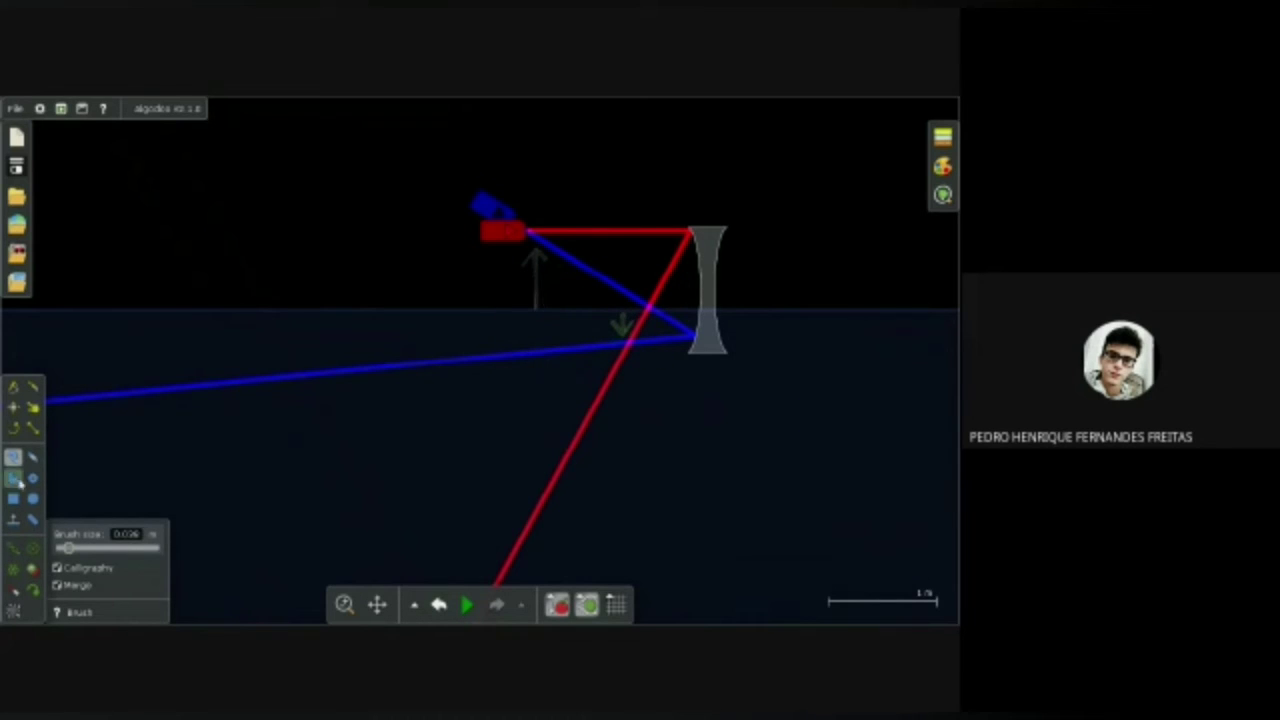
pyautogui.click(33, 457)
pyautogui.moveTo(523, 343); pyautogui.dragTo(556, 294)
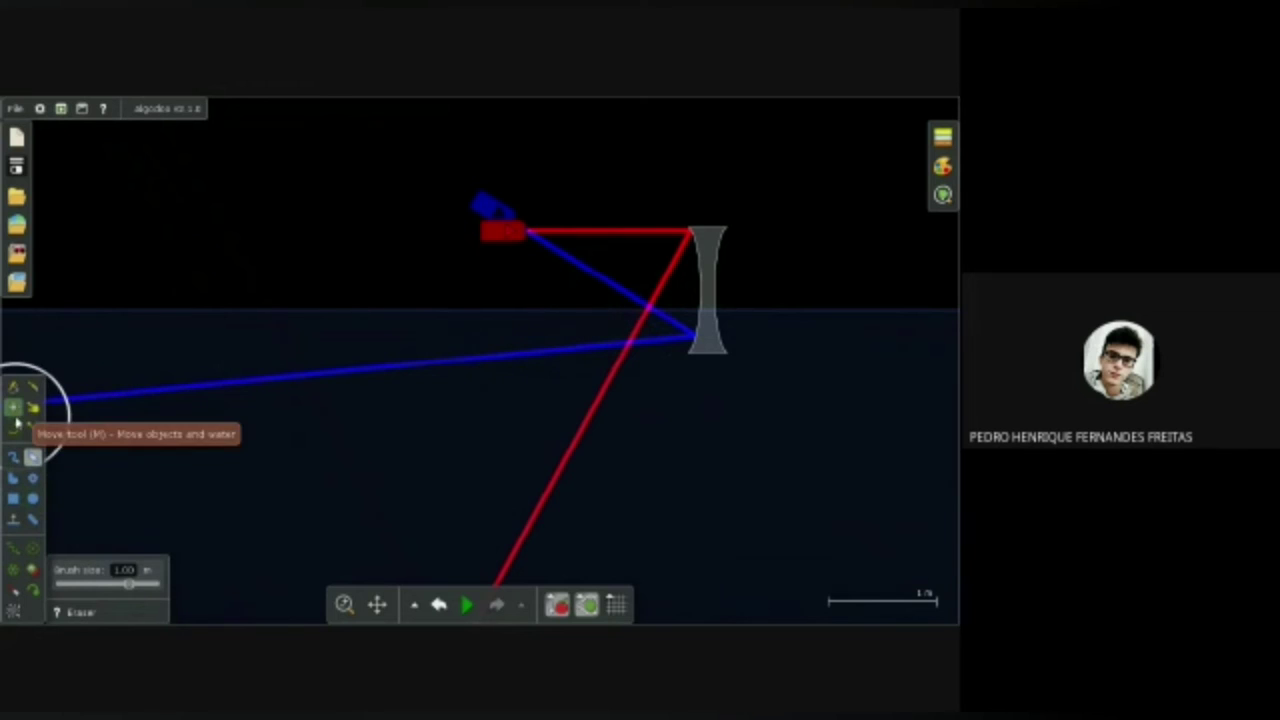
# Recolour the blue laser orange and move the lasers closer to the biconcave mirror
pyautogui.click(13, 407)
pyautogui.rightClick(491, 212)
pyautogui.moveTo(548, 317)
pyautogui.click(636, 350)
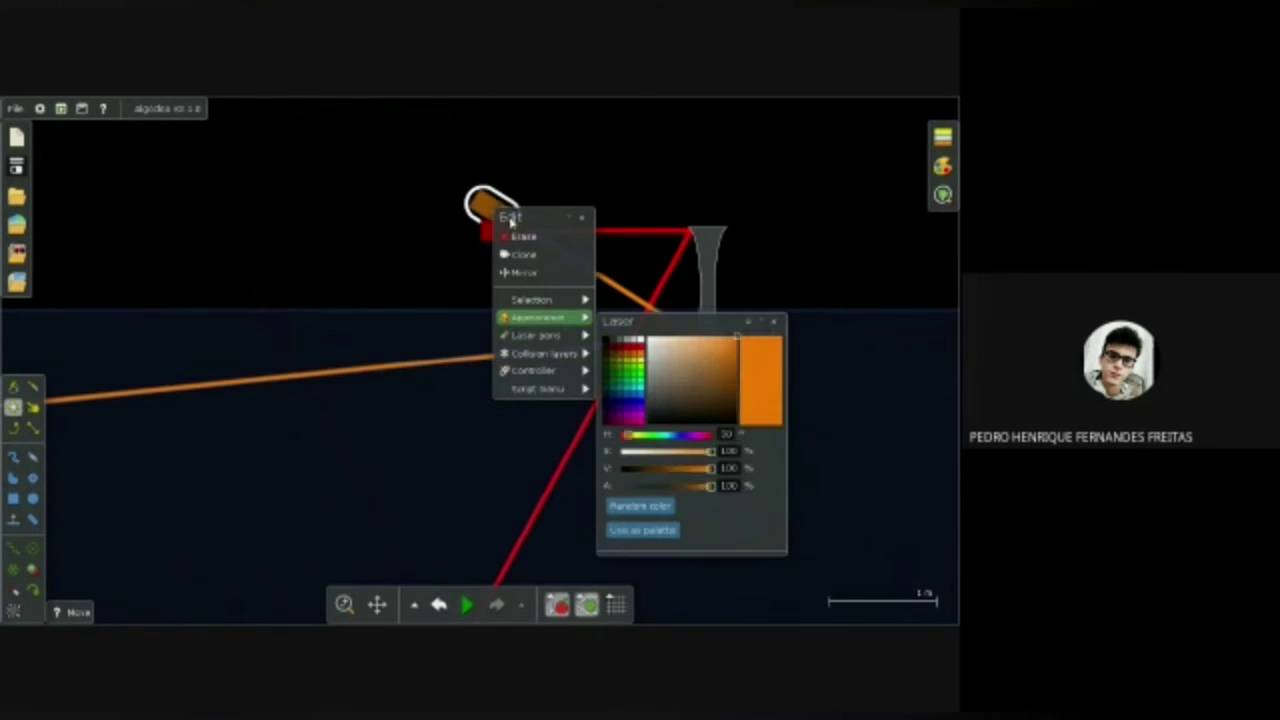
pyautogui.moveTo(490, 209); pyautogui.dragTo(546, 234)
# Stretch the biconcave mirror slightly taller from its upper edge
pyautogui.click(39, 434)
pyautogui.click(709, 236)
pyautogui.moveTo(709, 228); pyautogui.dragTo(710, 223)
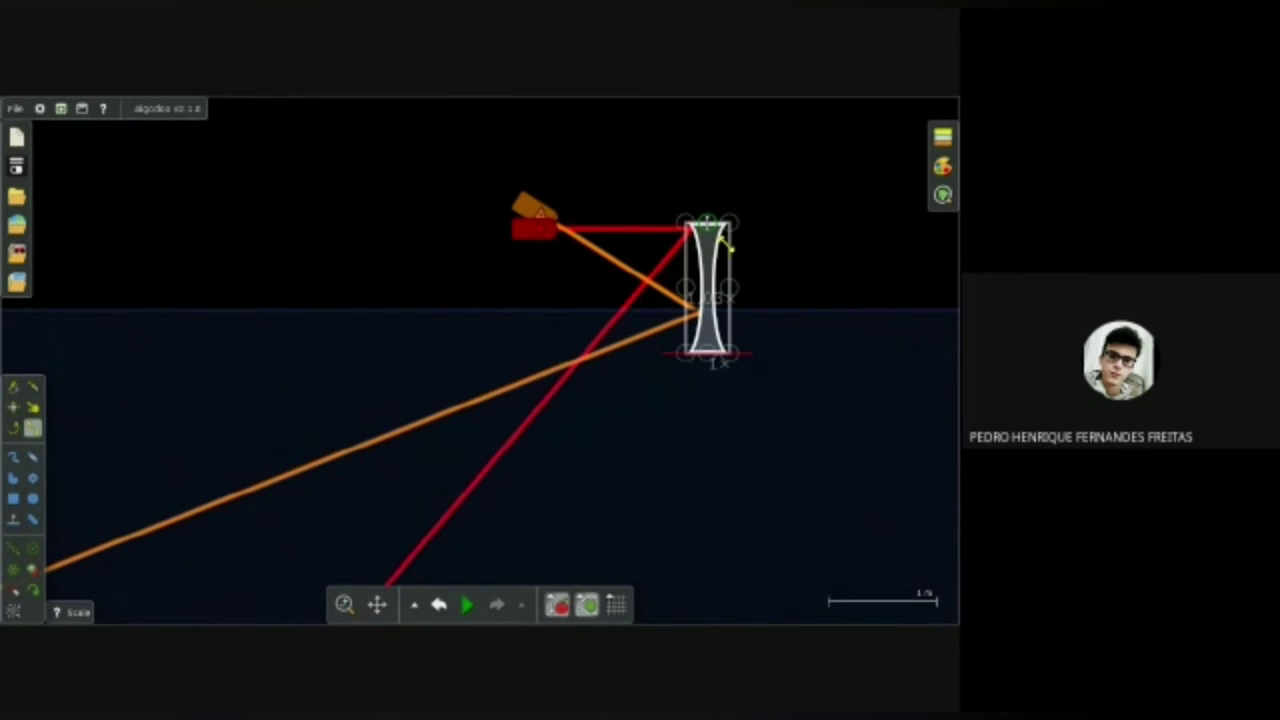
pyautogui.click(12, 457)
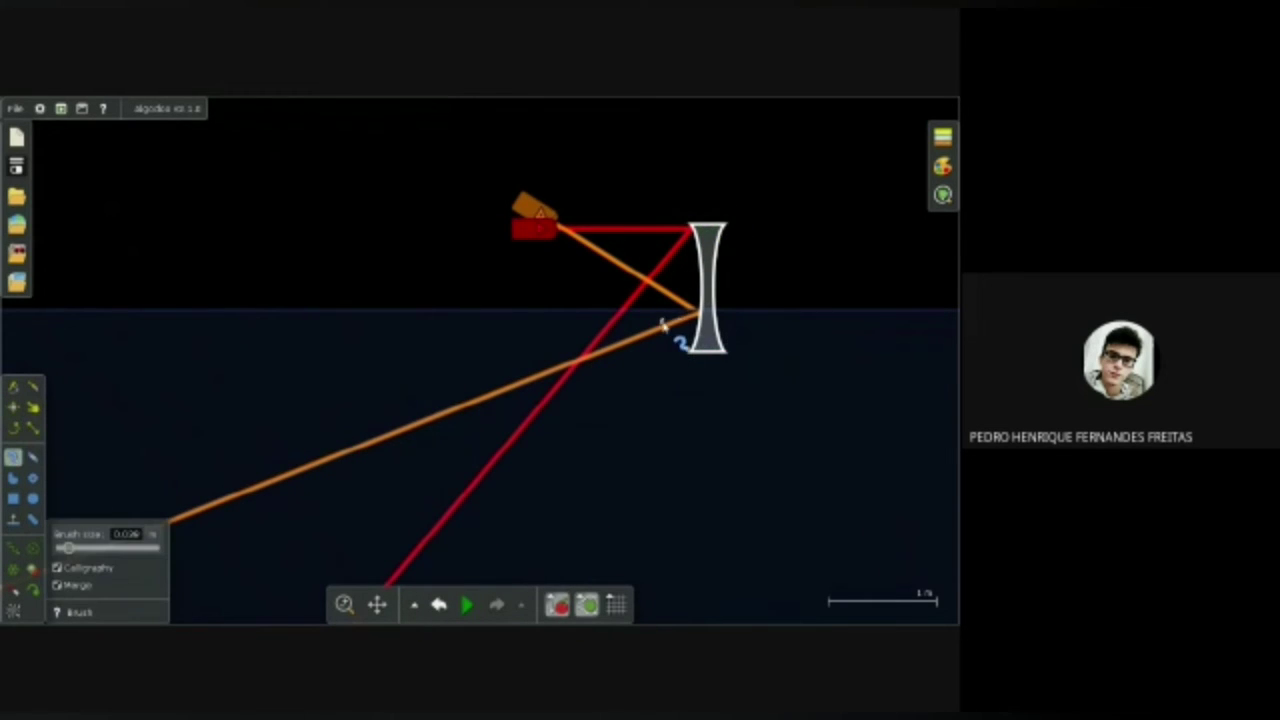
pyautogui.click(438, 604)
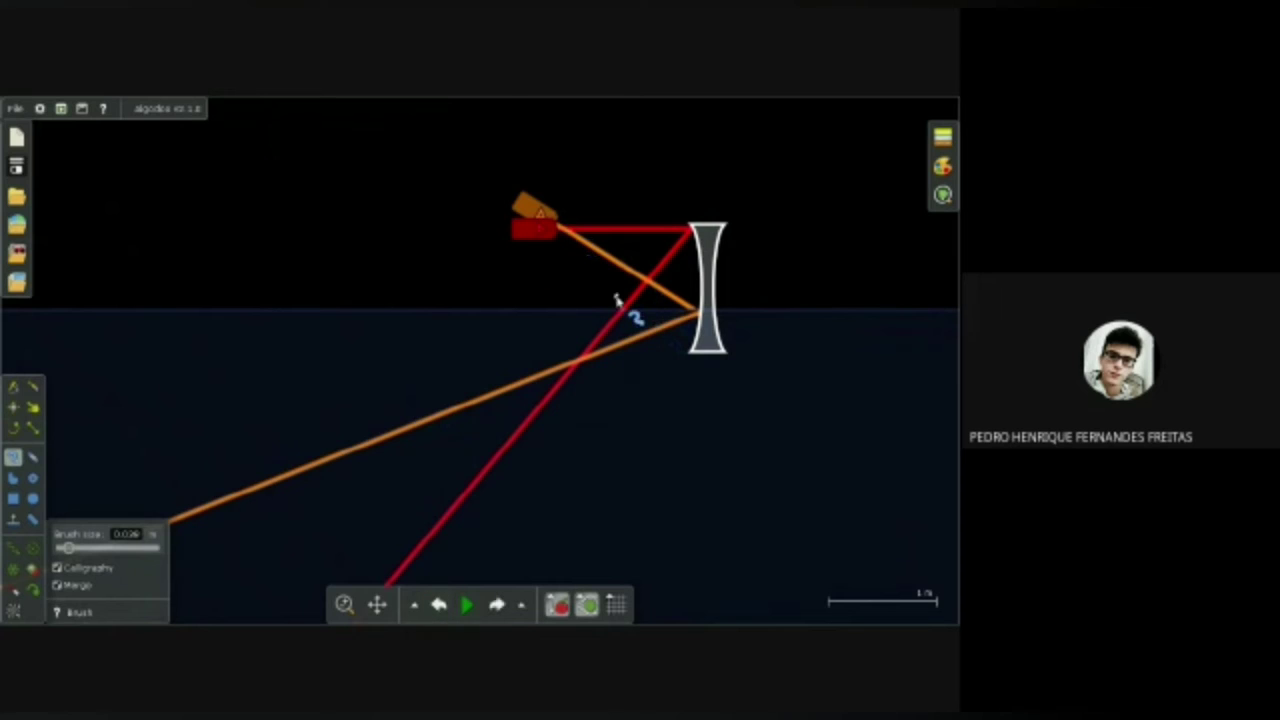
pyautogui.moveTo(556, 285)
pyautogui.mouseDown()
pyautogui.moveTo(556, 318)
pyautogui.moveTo(558, 272)
pyautogui.moveTo(597, 299)
pyautogui.mouseUp()
pyautogui.moveTo(597, 286); pyautogui.dragTo(696, 280)
pyautogui.click(438, 604)
pyautogui.click(438, 604)
pyautogui.click(438, 604)
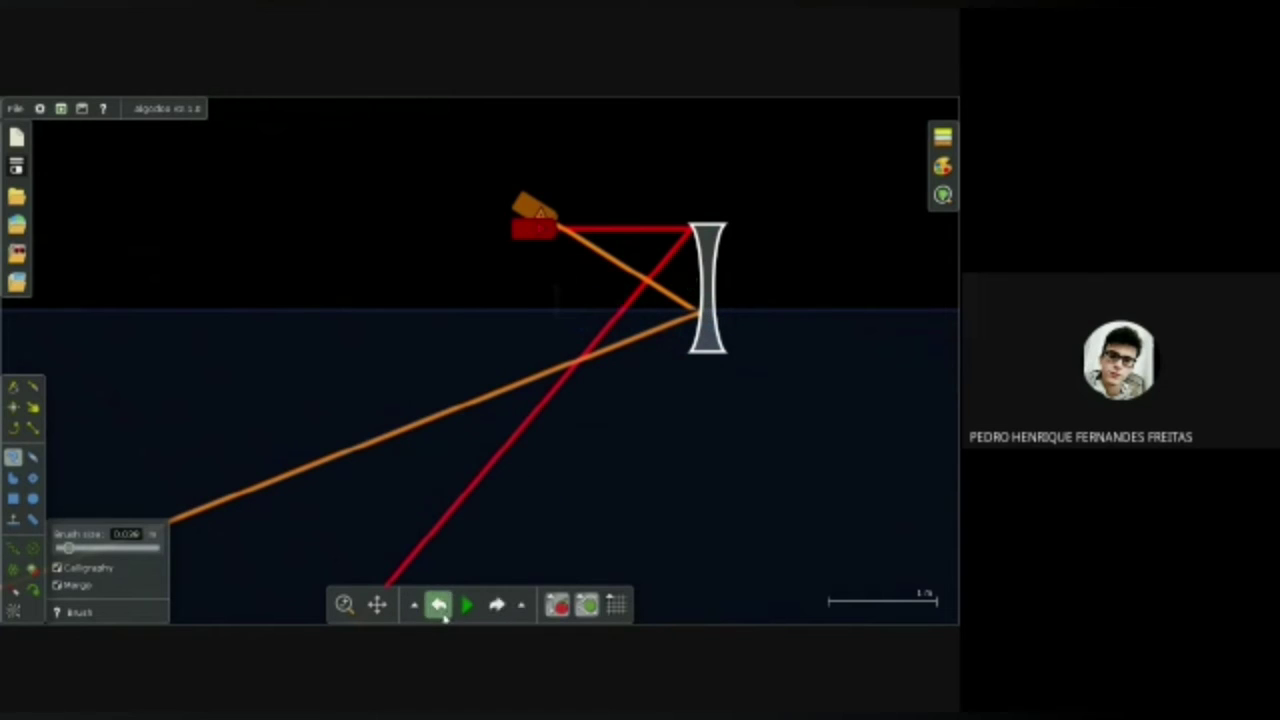
# Brush a vertical arrow pointing down from the axis to the crossing of the reflected beams, and a stroke rising above the axis
pyautogui.moveTo(577, 310); pyautogui.dragTo(577, 358)
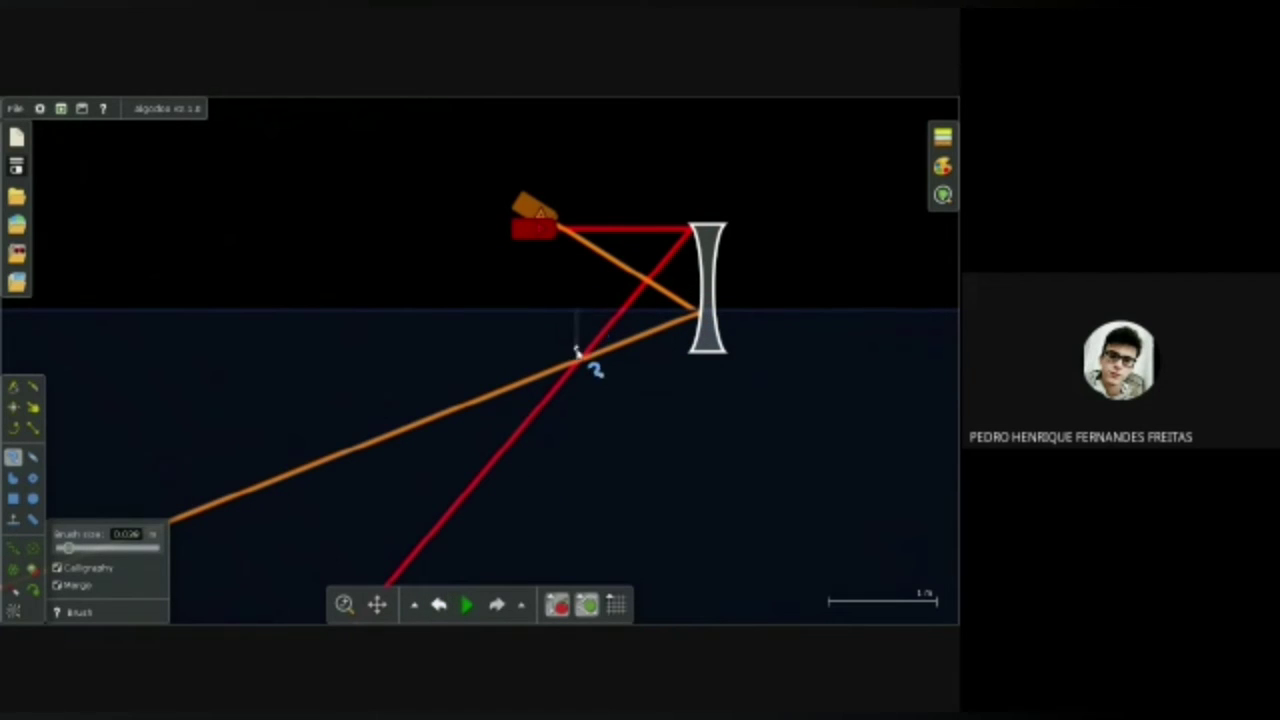
pyautogui.moveTo(577, 312); pyautogui.dragTo(574, 264)
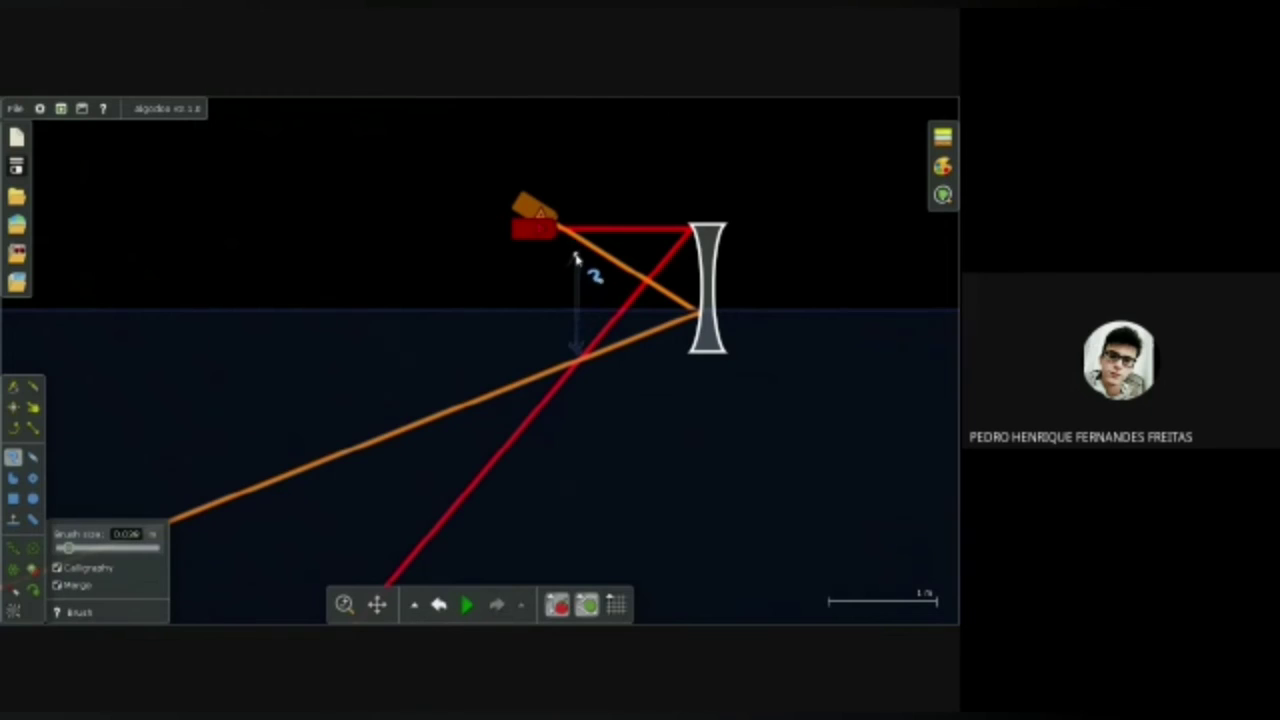